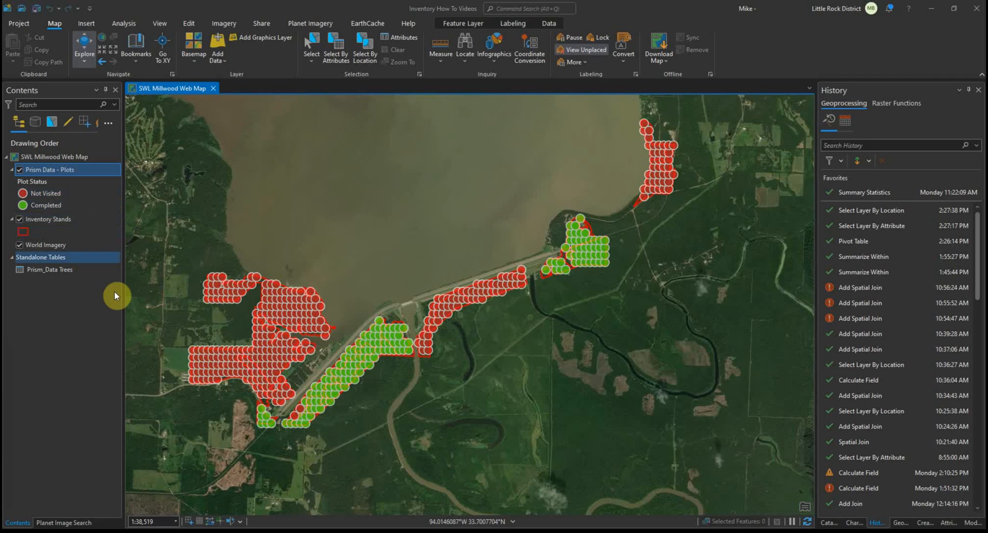
Step: Open the Prism_Data Trees table and shrink its pane to leave more room for the map
right_click(58, 270)
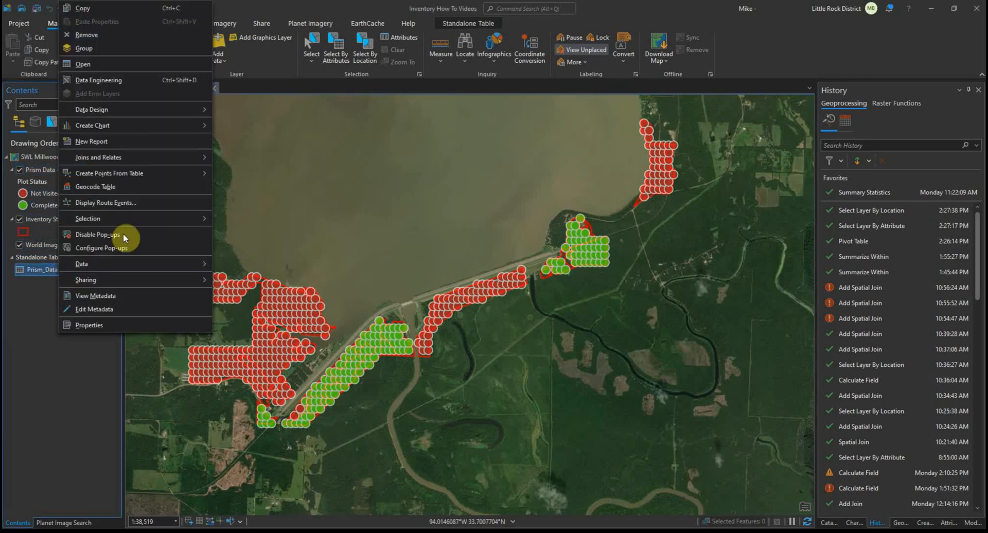
click(90, 64)
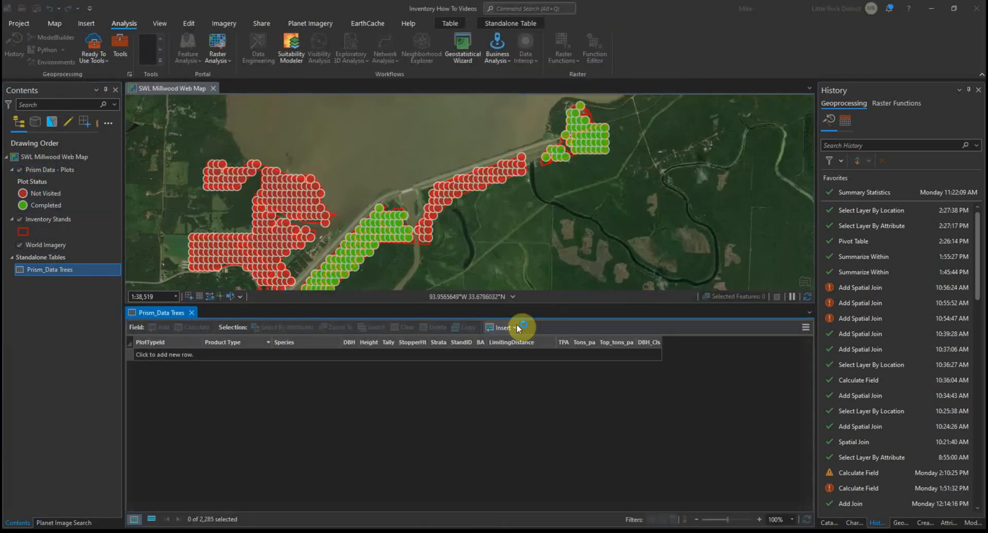
drag(535, 304, 534, 343)
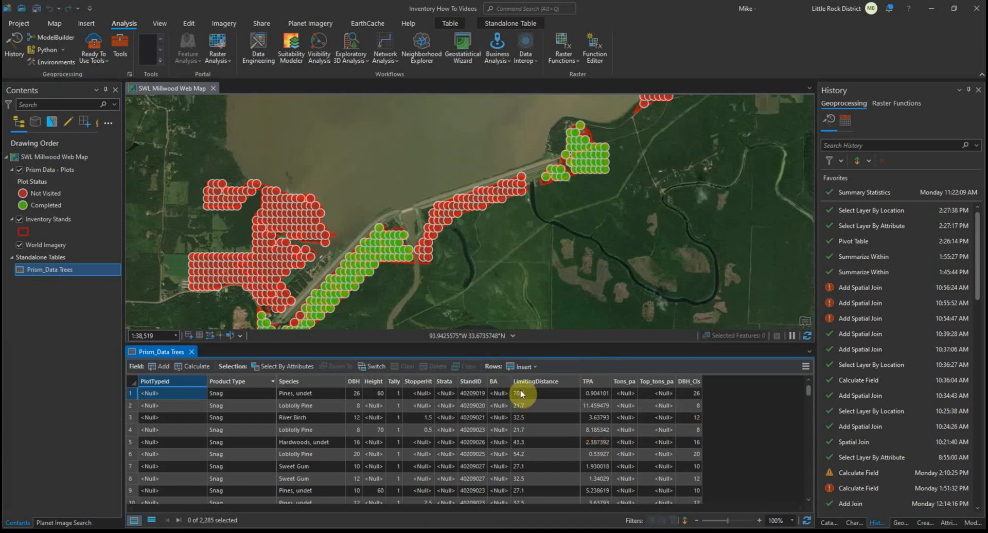
Step: Examine the BA, TPA, Tons_pa, Top_tons_pa and DBH_Cls columns and the labelled stands on the map
click(481, 383)
click(497, 382)
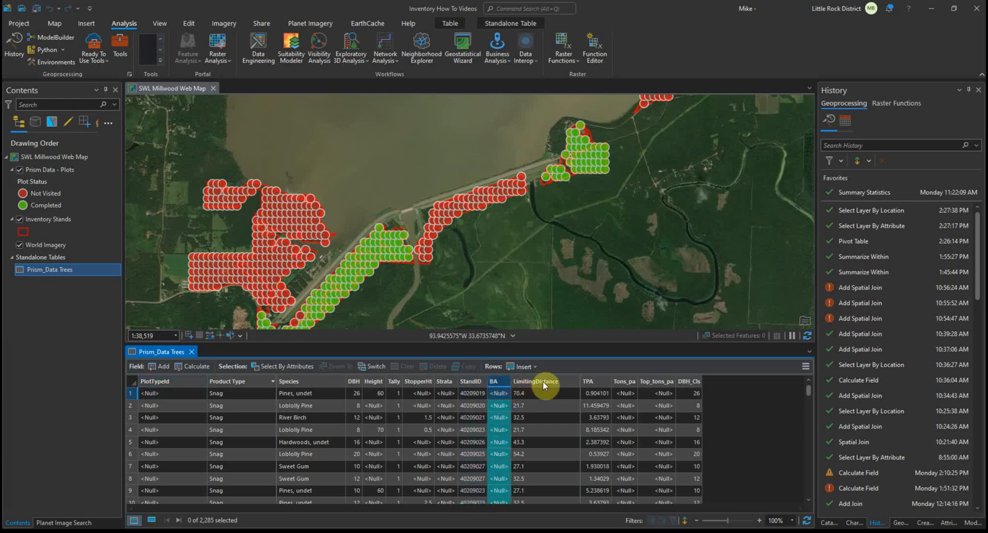
click(591, 384)
click(627, 380)
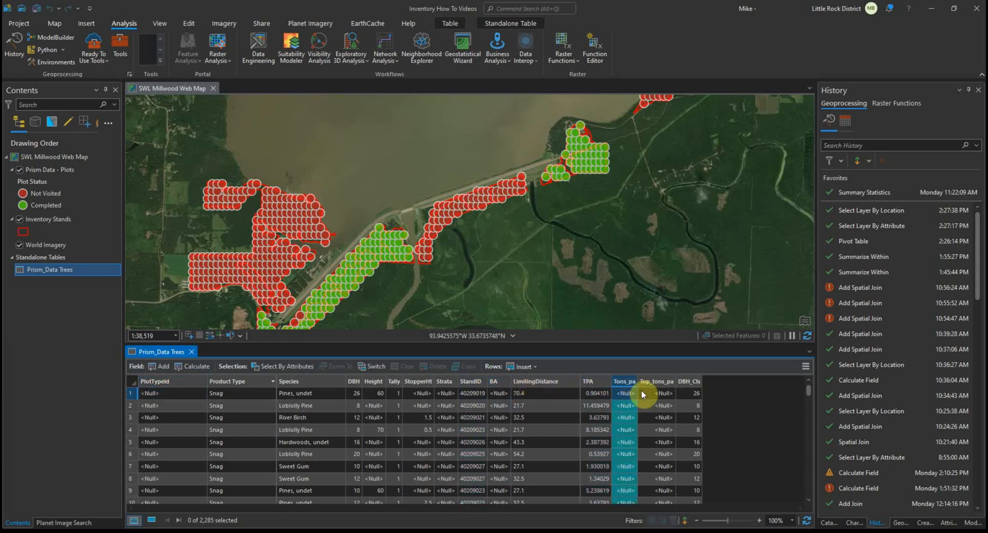
click(667, 382)
click(690, 383)
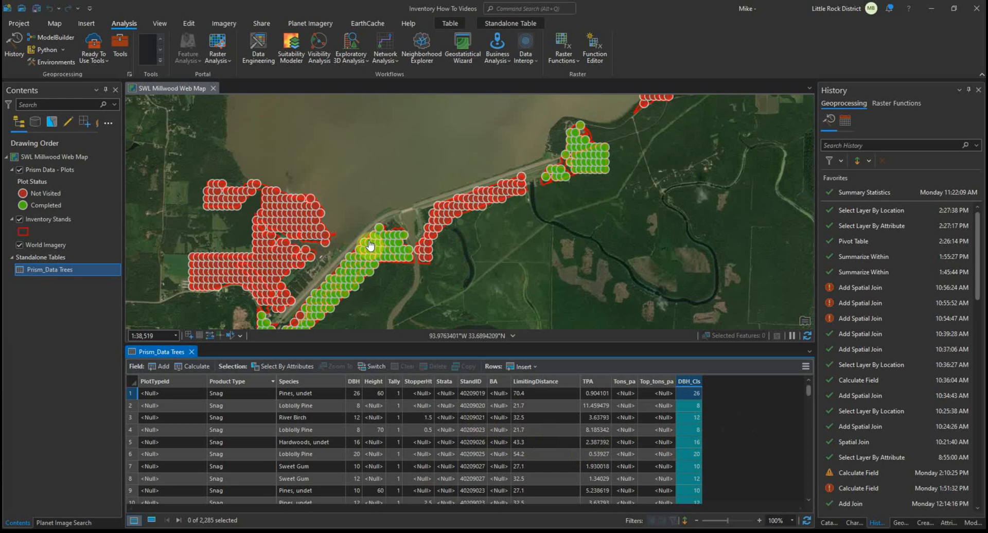
scroll(404, 249, up, 2)
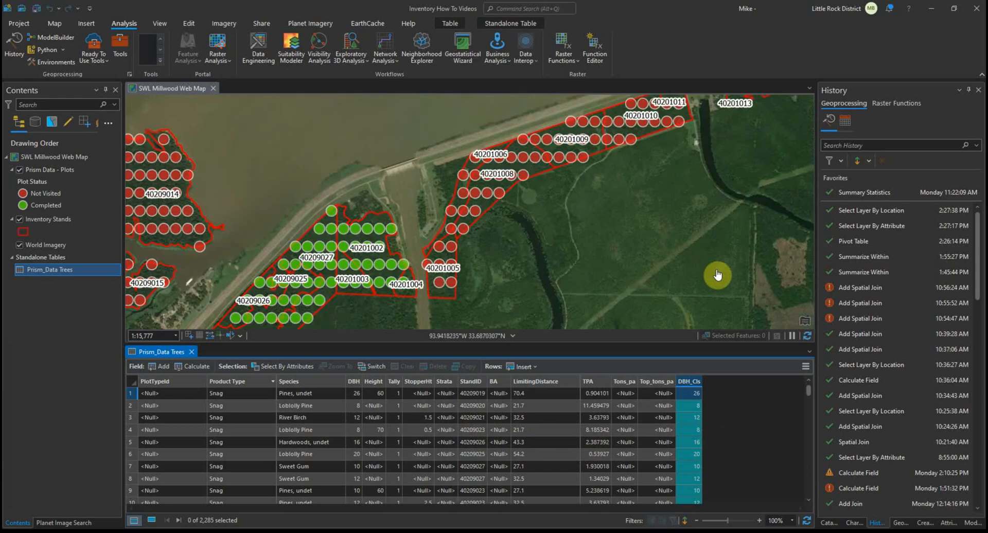
Step: Reopen the favorite Summary Statistics run with Prism_Data Trees as the input table and StandID as the case field
right_click(866, 191)
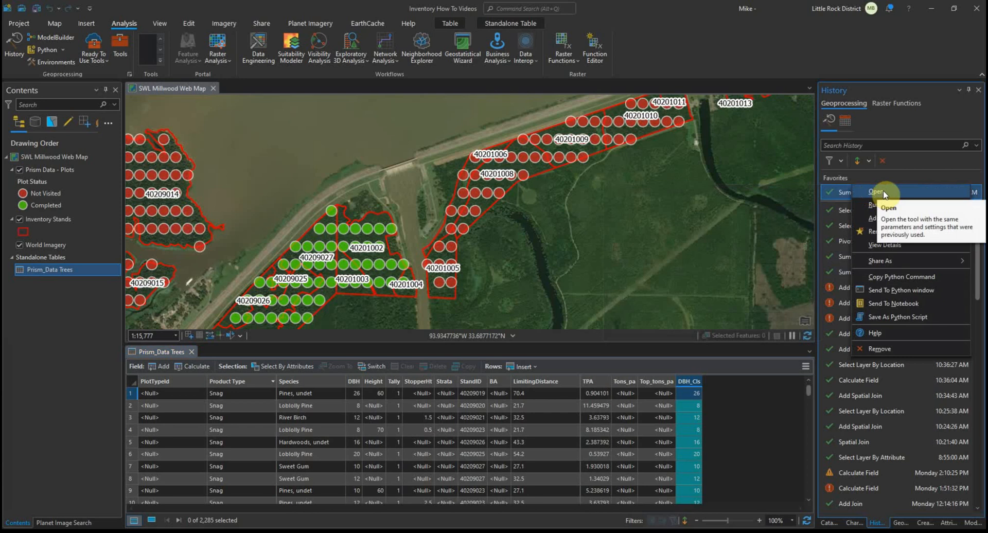
click(884, 192)
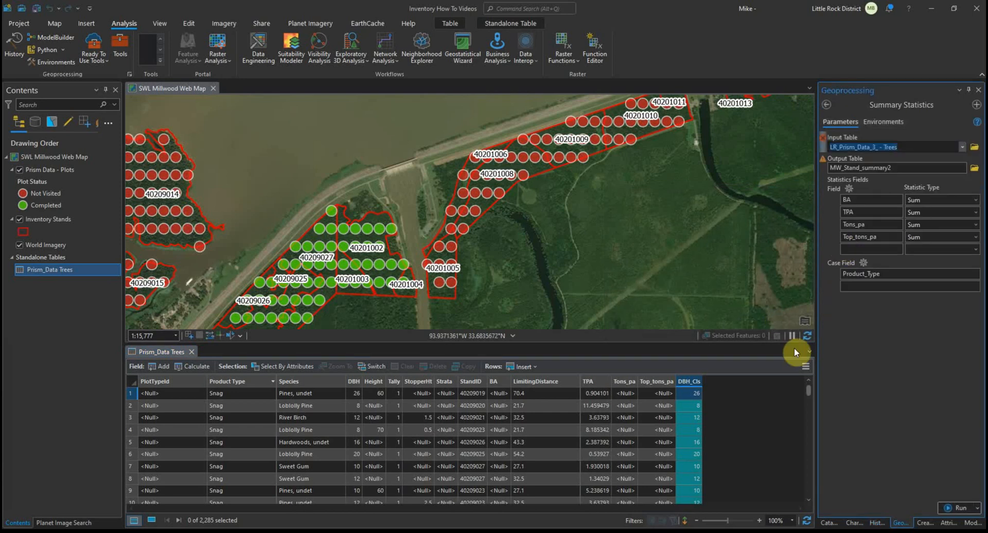
click(963, 146)
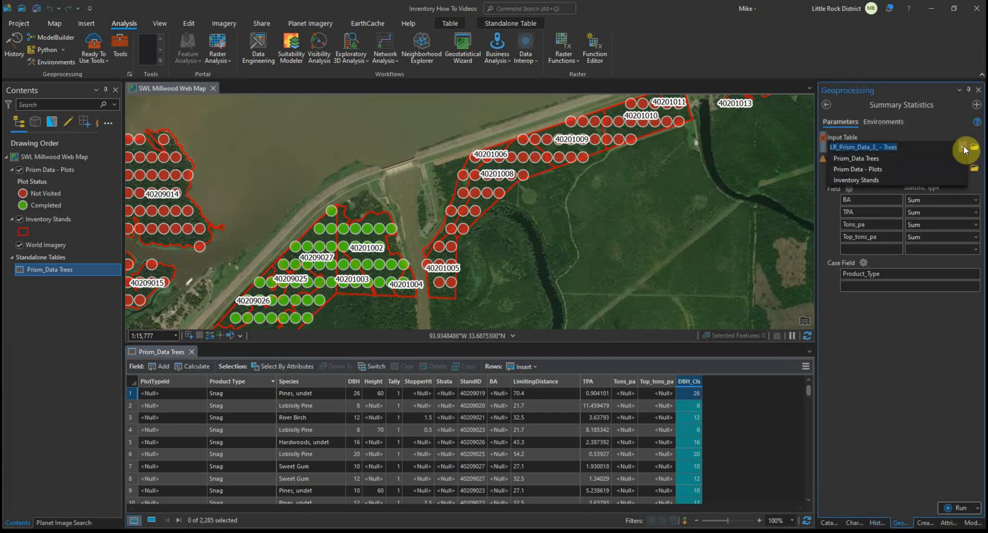
click(888, 159)
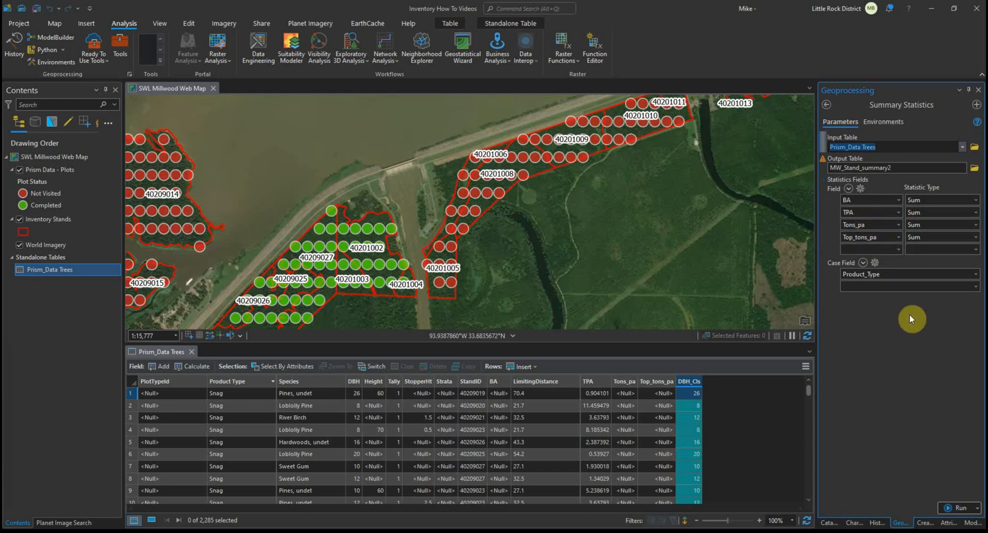
click(975, 275)
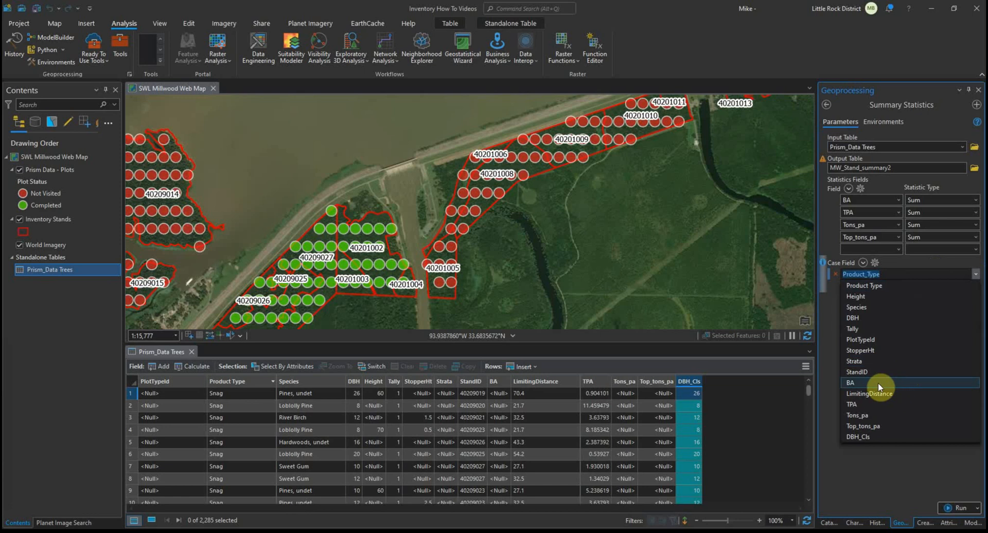
click(909, 371)
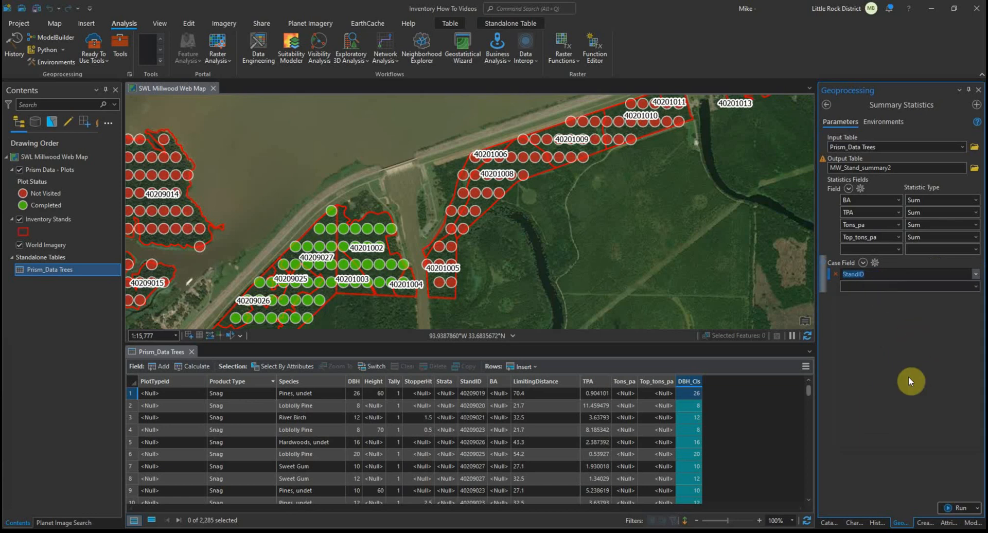
Step: Name the output table MW_Stand_summary6 and run Summary Statistics
click(919, 169)
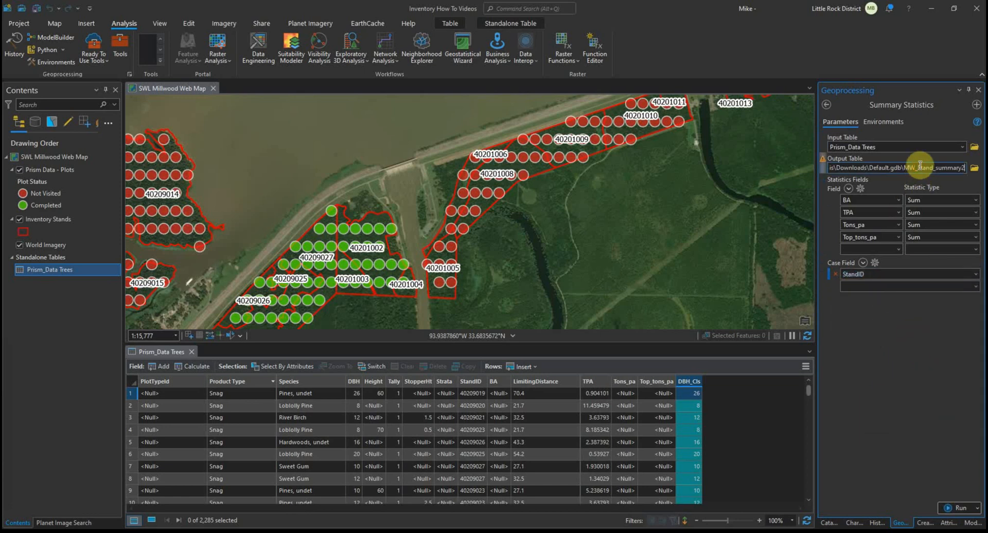
key(BackSpace)
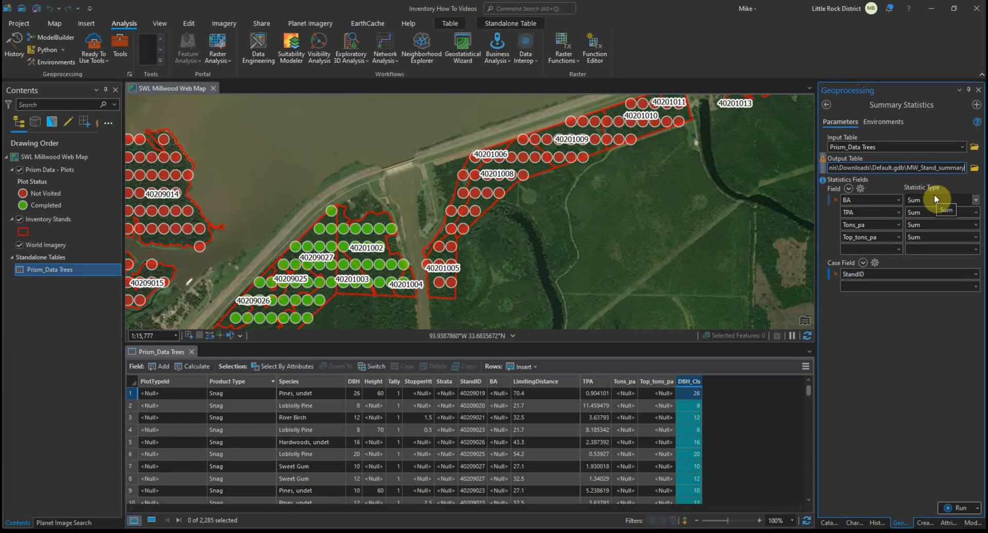
text(6)
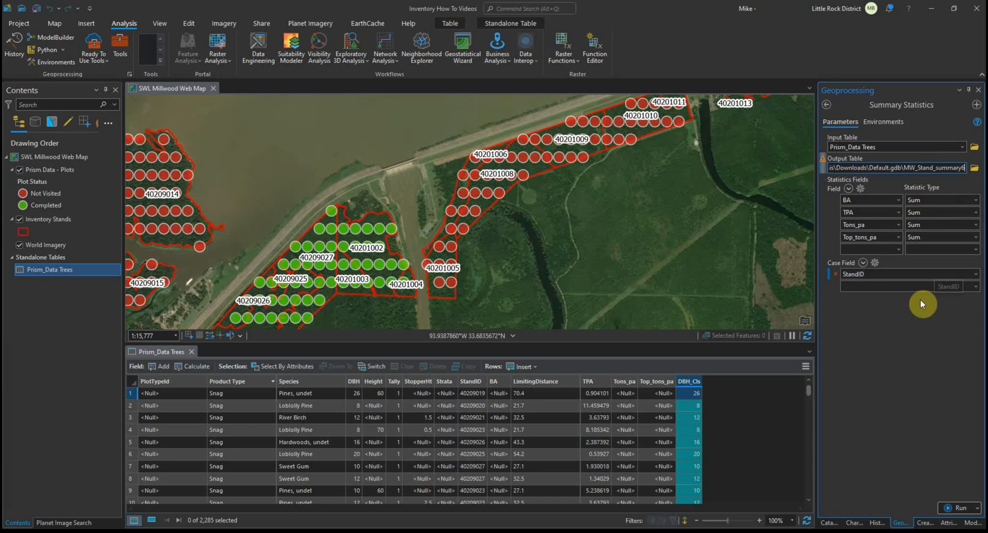
click(947, 508)
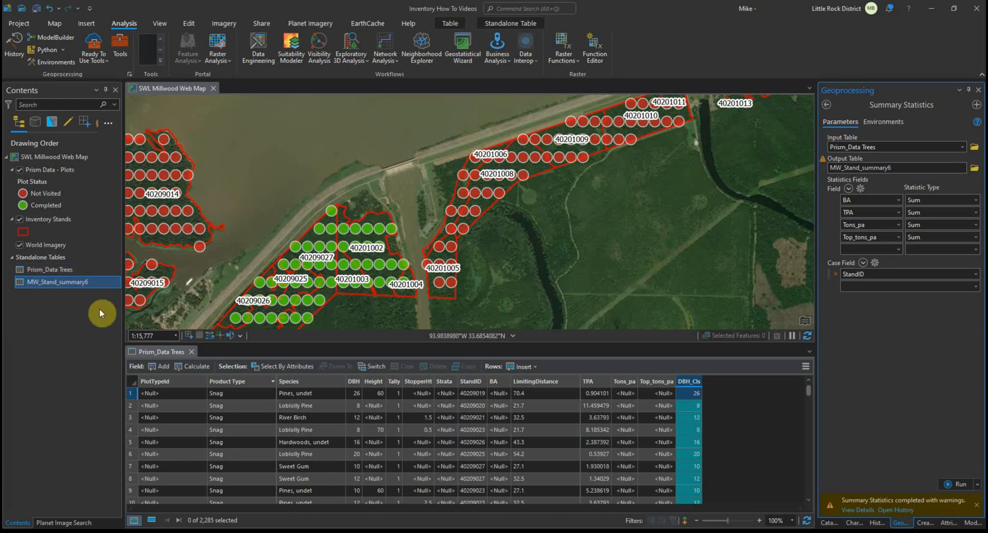
Step: Open the MW_Stand_summary6 table, select the record for stand 40201002 and give the map more height
right_click(83, 283)
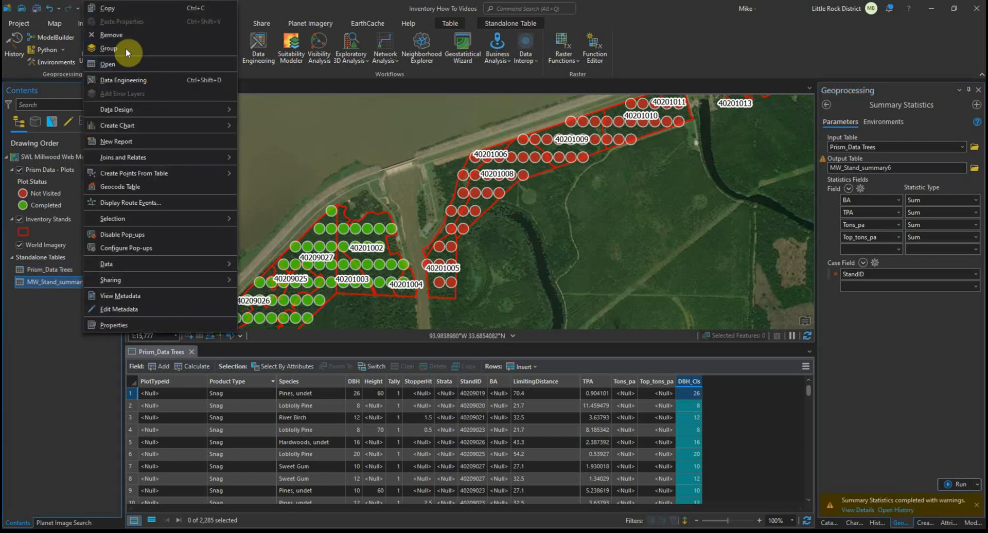
click(123, 63)
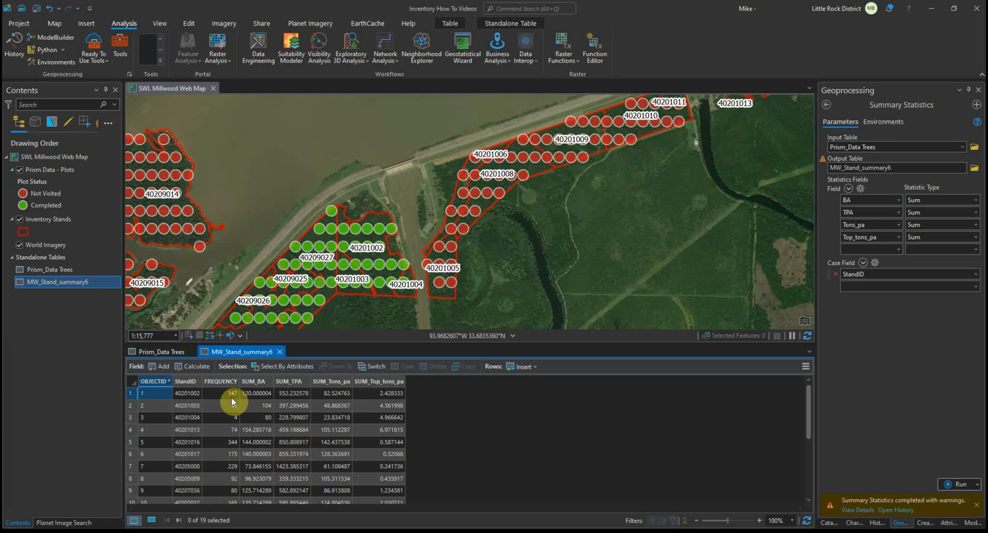
click(130, 392)
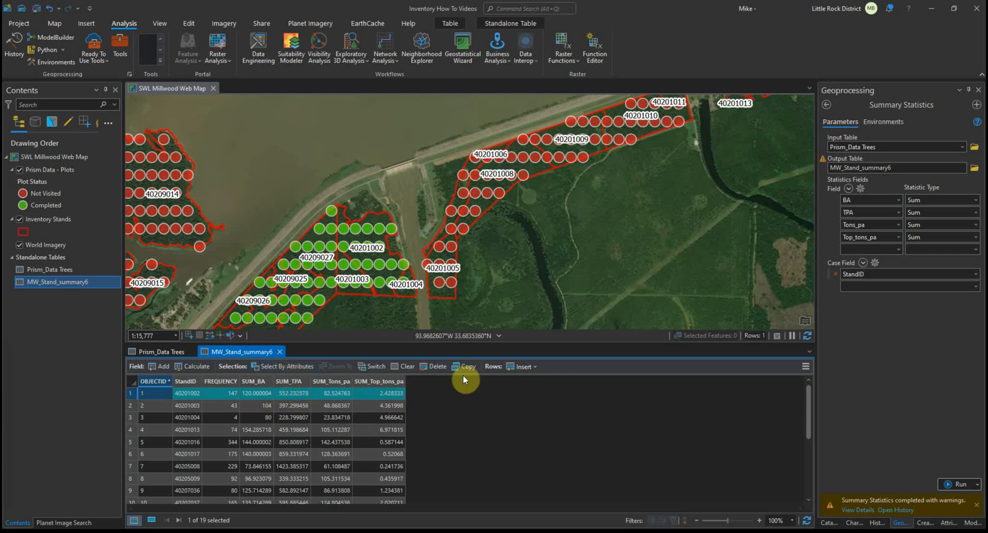
drag(504, 344, 484, 369)
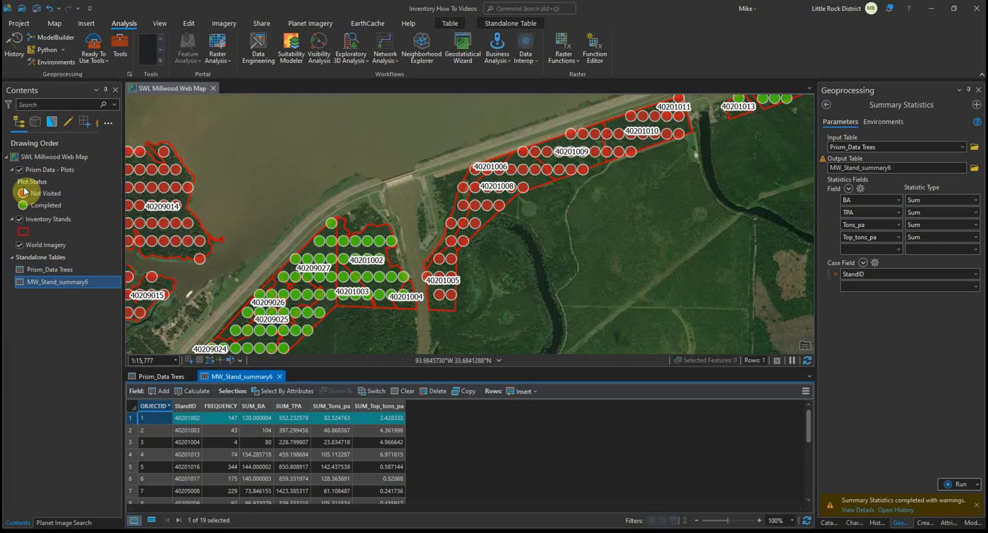
Step: Set up a join on Inventory Stands with input field SWLstandID, join table MW_Stand_summary6 and join field StandID
right_click(60, 218)
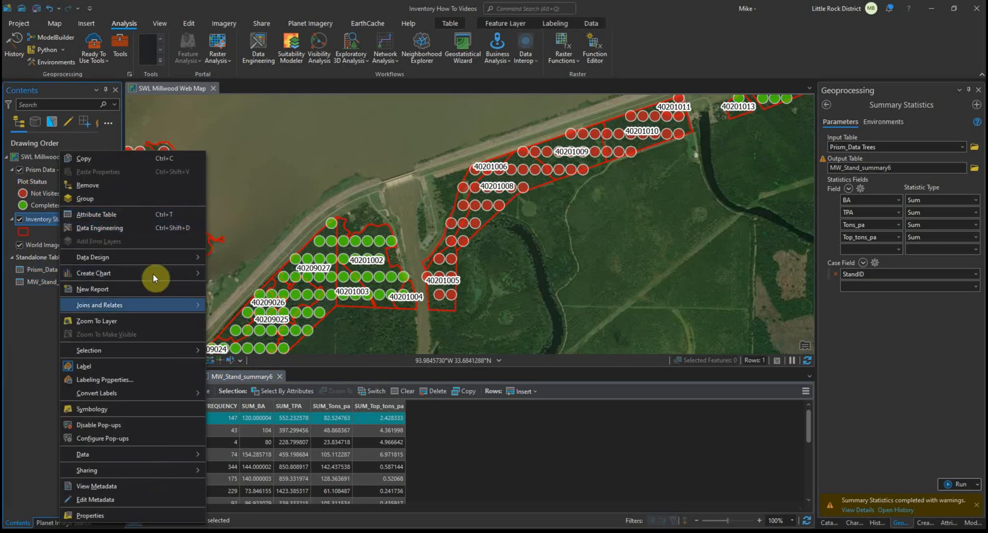
mouse_move(153, 307)
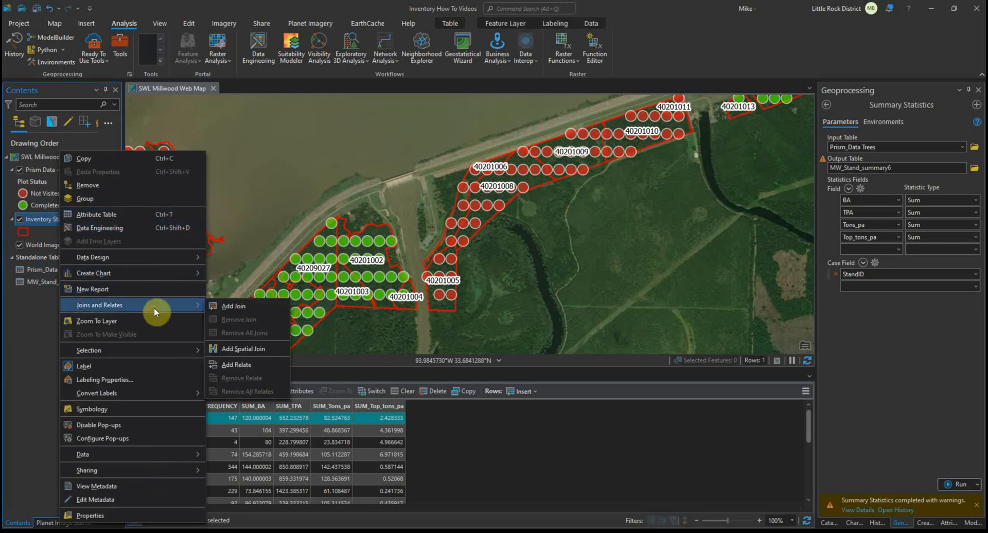
click(252, 306)
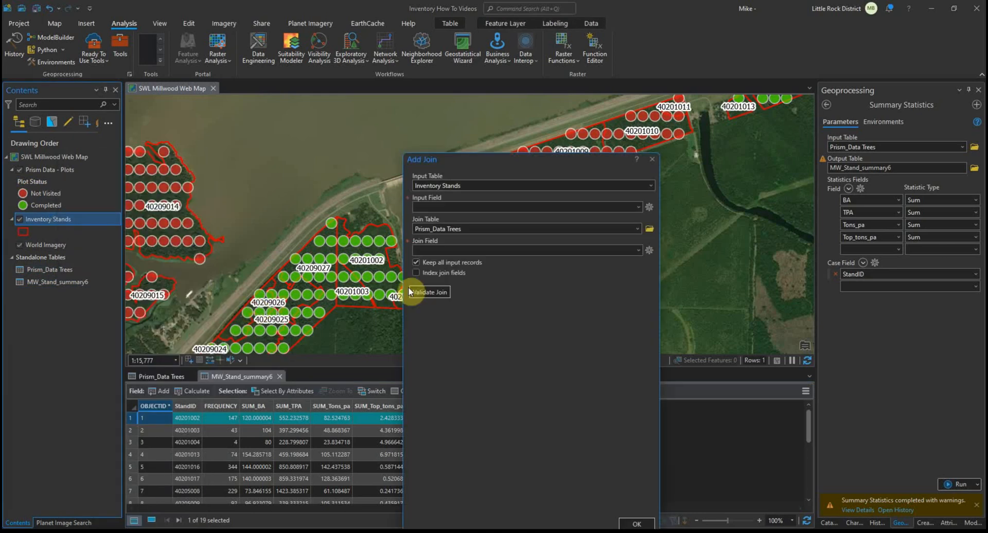
click(632, 207)
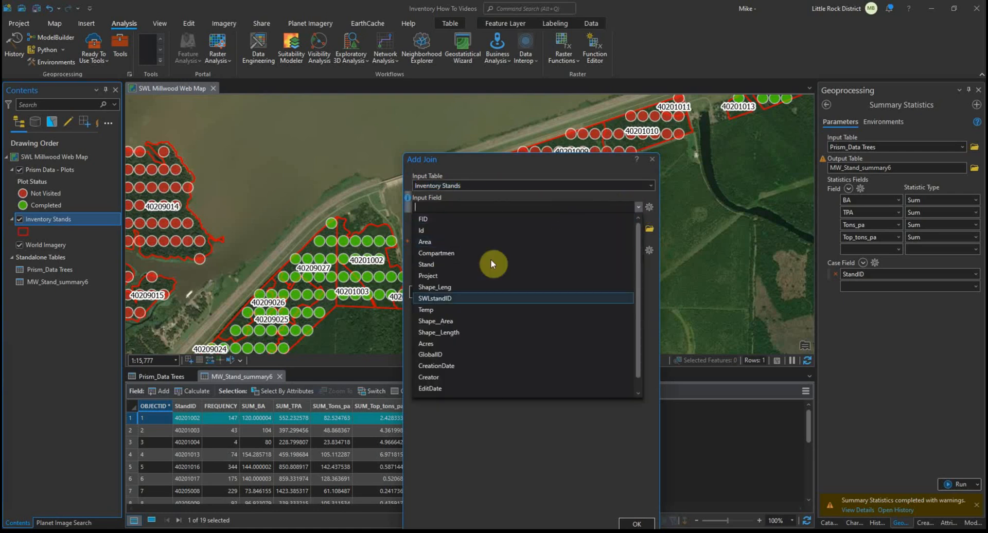
click(455, 298)
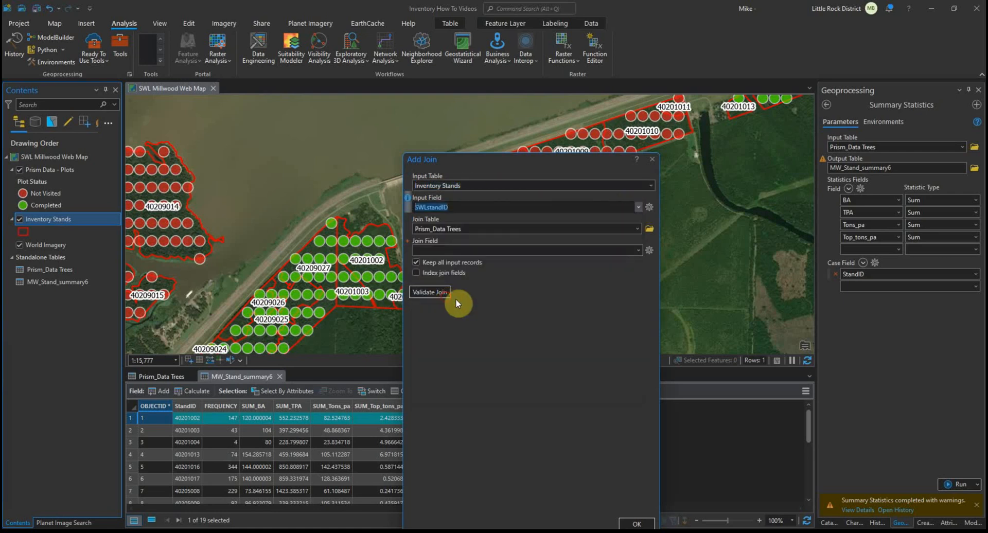
click(639, 250)
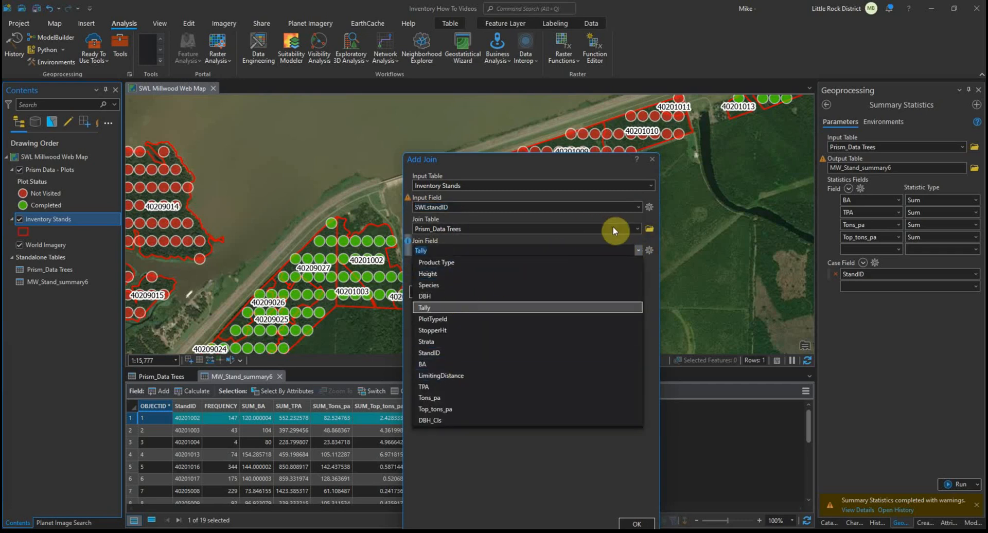
click(638, 228)
click(638, 228)
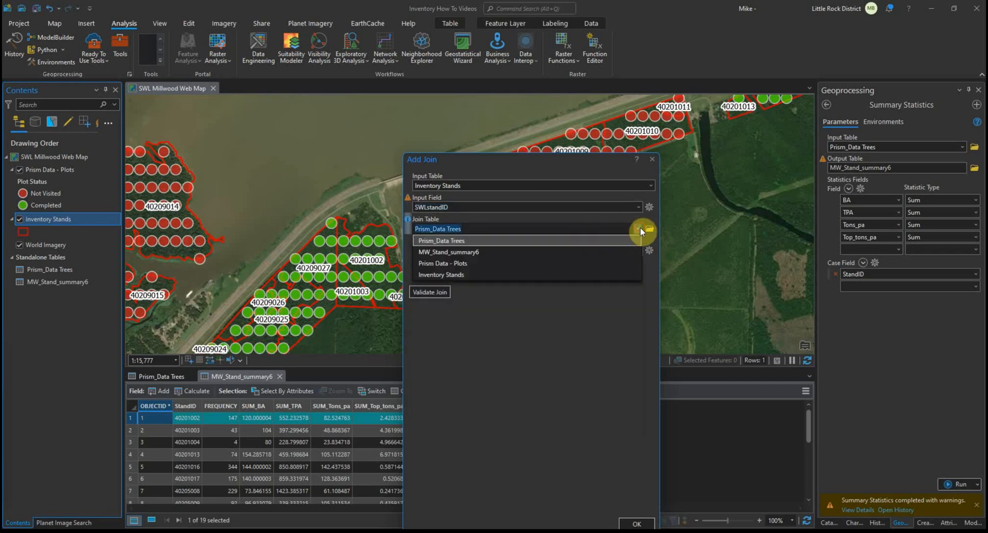
click(495, 252)
Step: Validate the join, check the matched records in the report, and apply the join
click(432, 286)
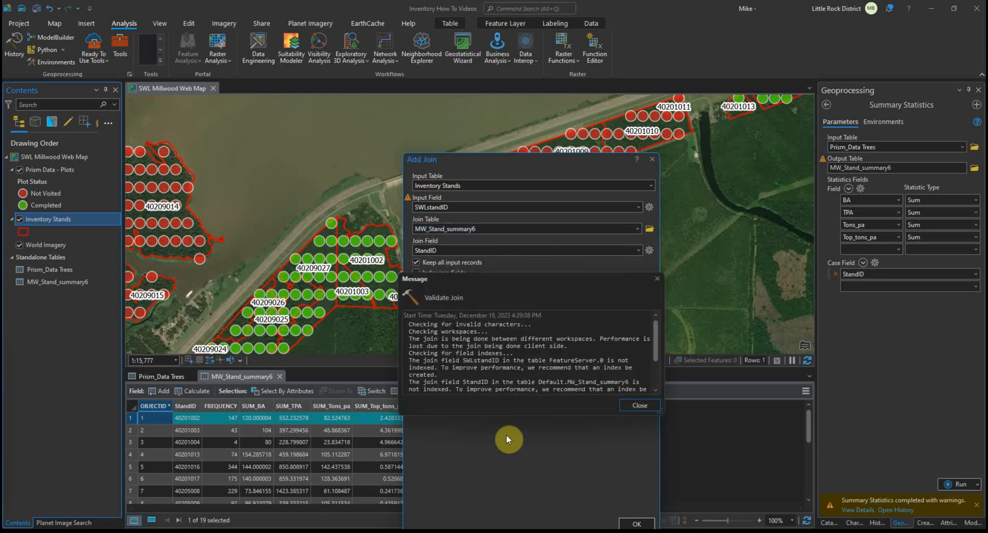
scroll(504, 355, down, 2)
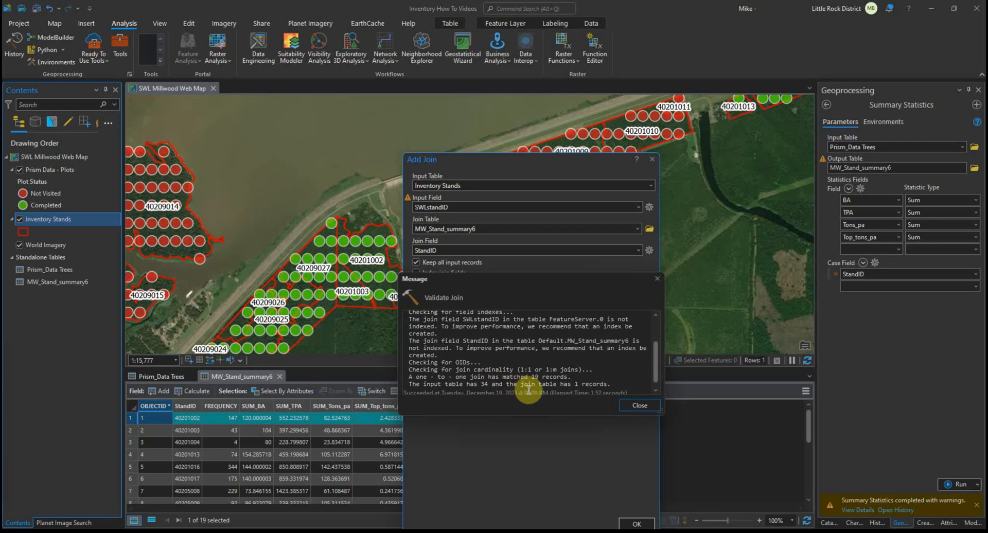
drag(550, 377, 463, 378)
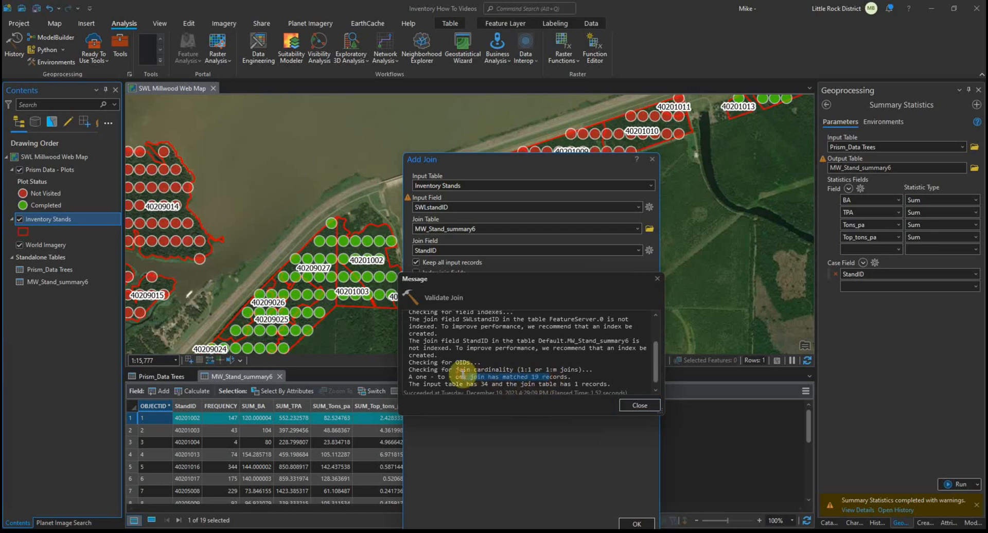
click(638, 405)
click(637, 523)
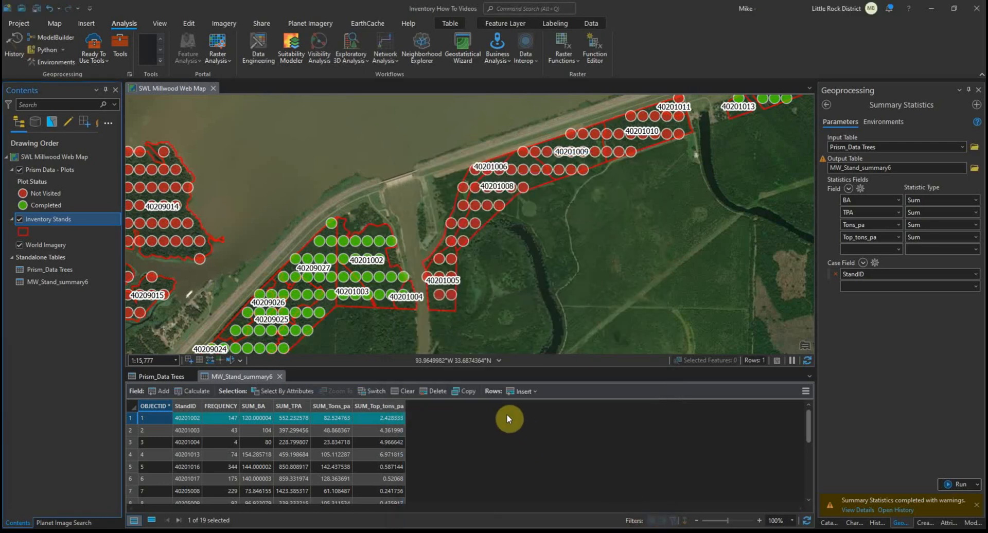
Step: Open the Inventory Stands attribute table and examine the joined summary fields at its far end
right_click(75, 218)
click(102, 86)
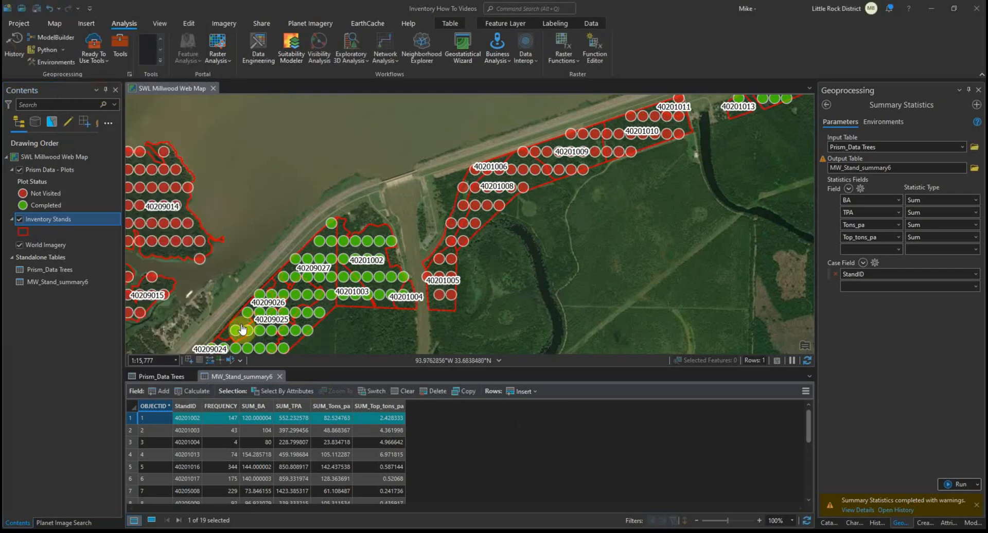
drag(19, 236, 291, 379)
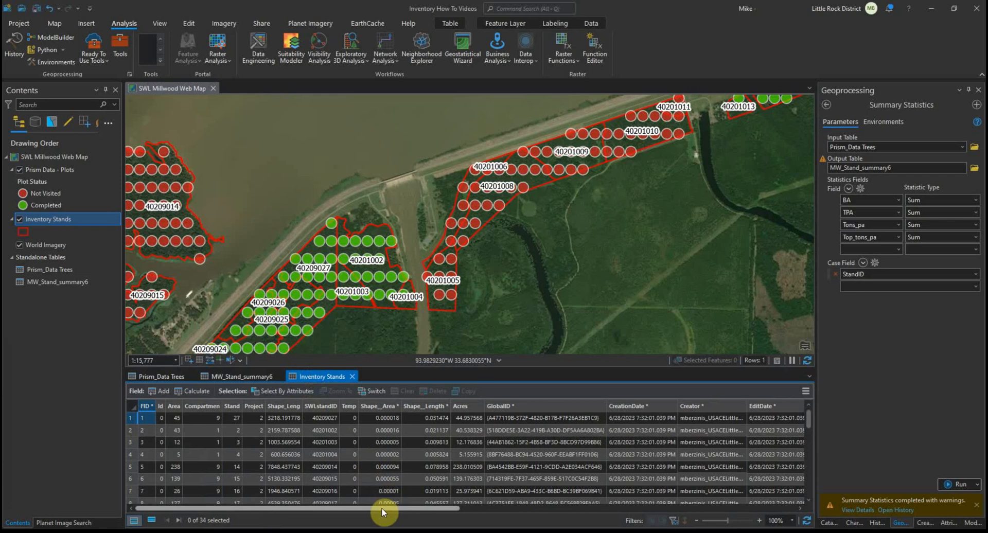
drag(382, 508, 690, 517)
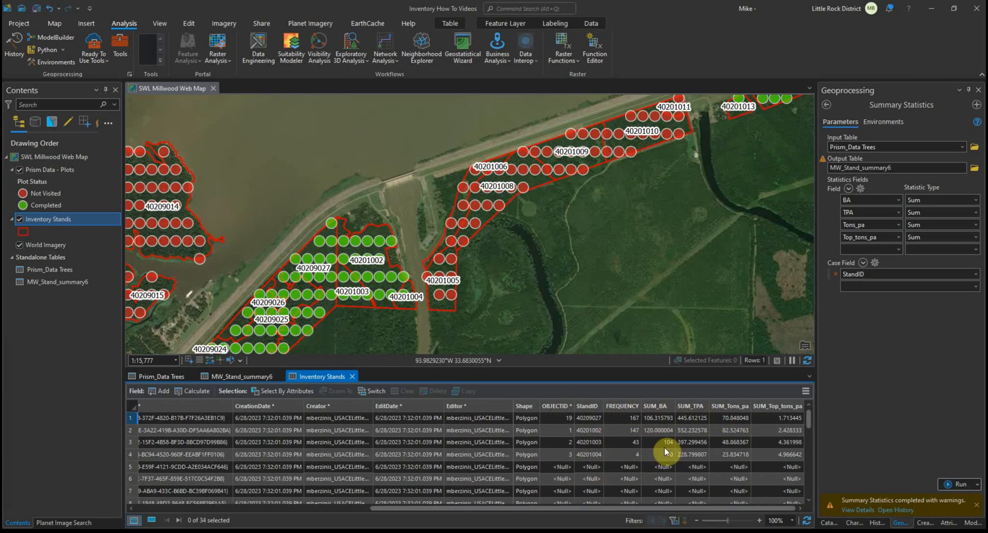
Step: Sort the Inventory Stands table by SUM_BA in descending order and select the stands with SUM_BA greater than 100
click(669, 406)
click(669, 406)
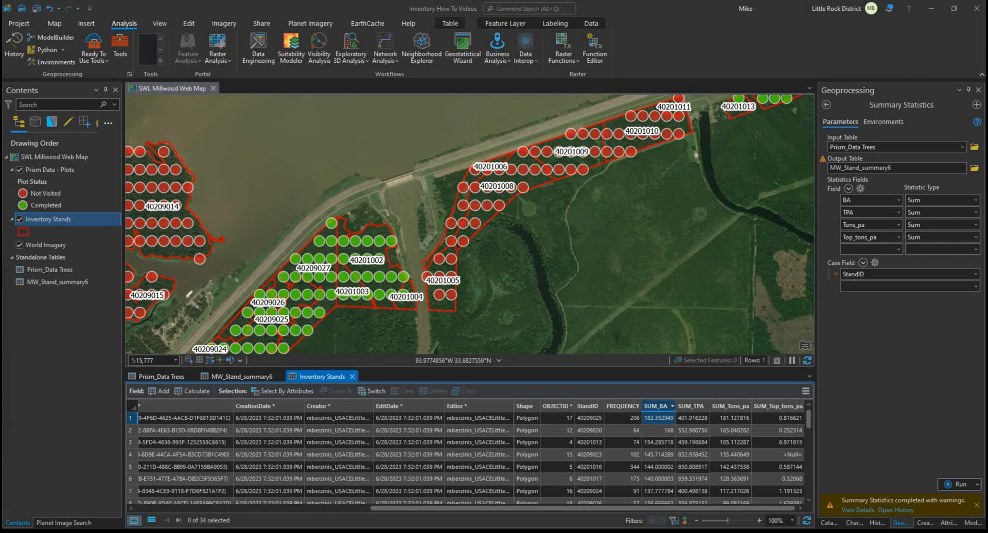
drag(1, 206, 554, 178)
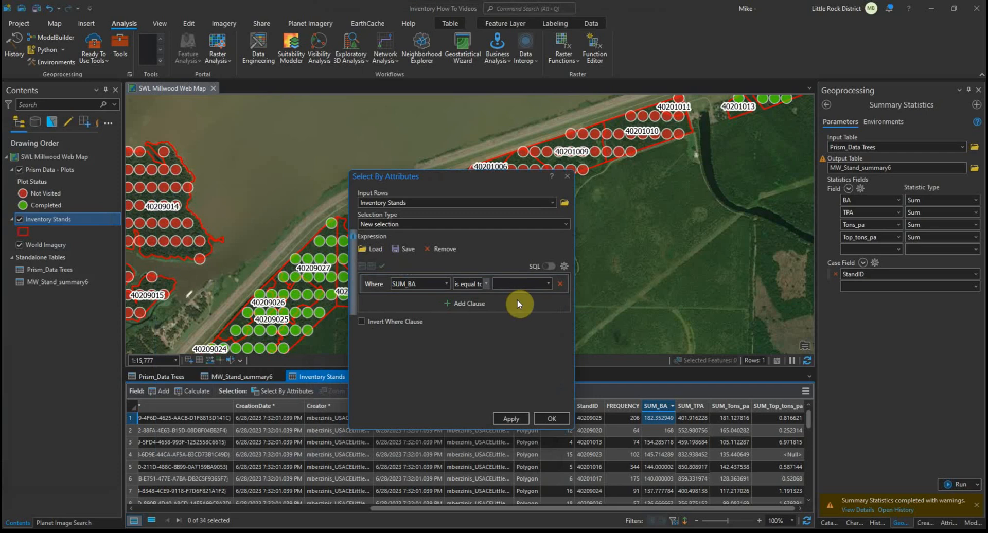
click(487, 287)
click(500, 306)
text(100)
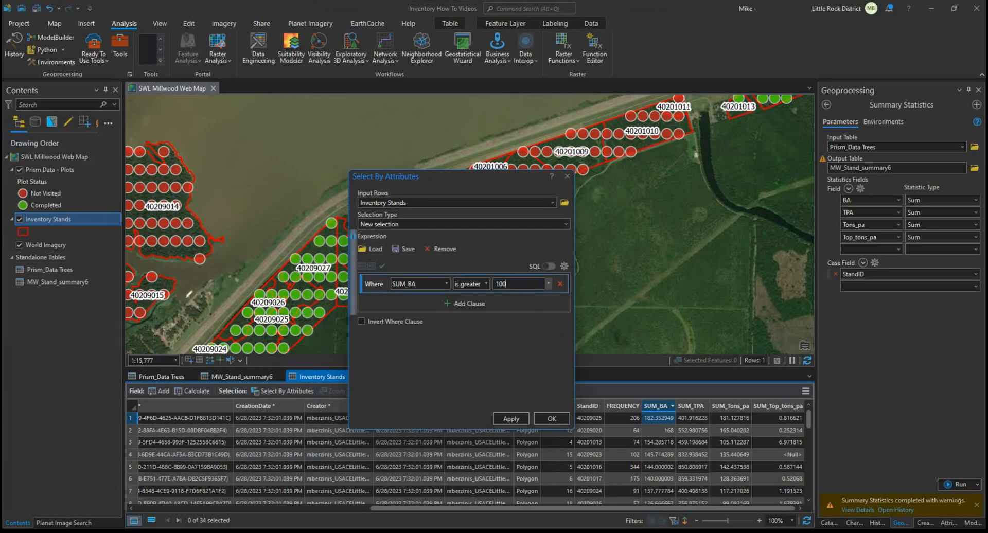
click(510, 418)
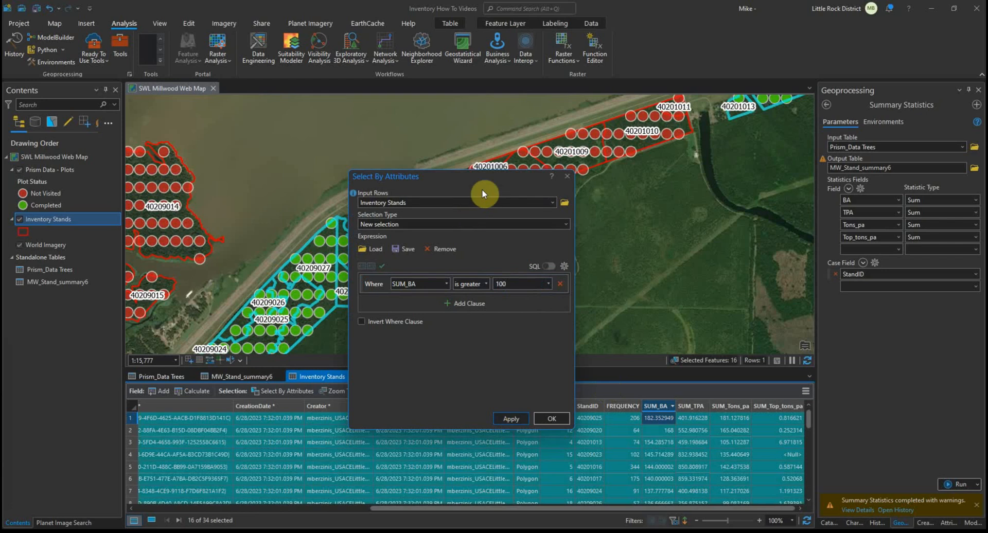
drag(483, 193, 237, 244)
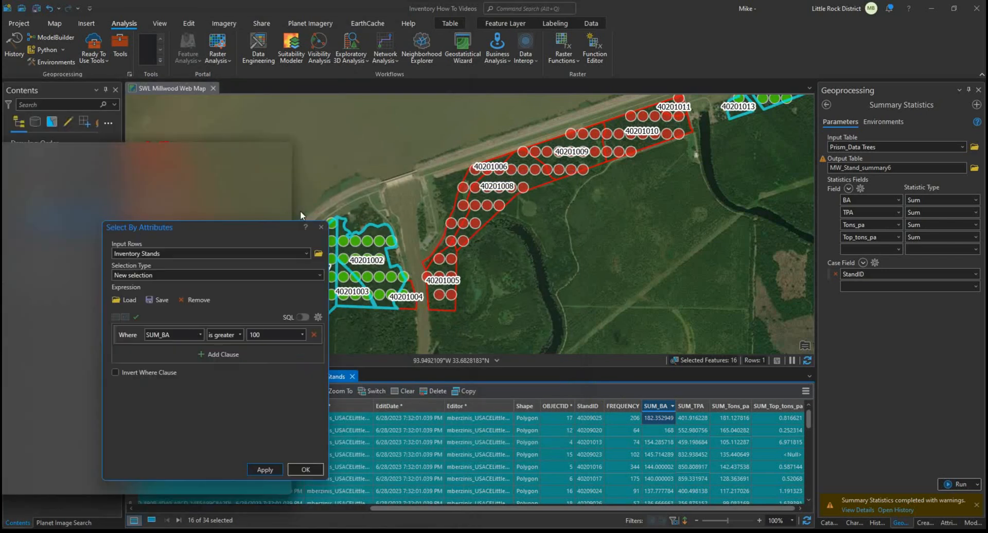
Step: Change the selection query to SUM_BA greater than 140, apply it, and inspect the selected stands on the map
drag(300, 211, 514, 165)
click(501, 271)
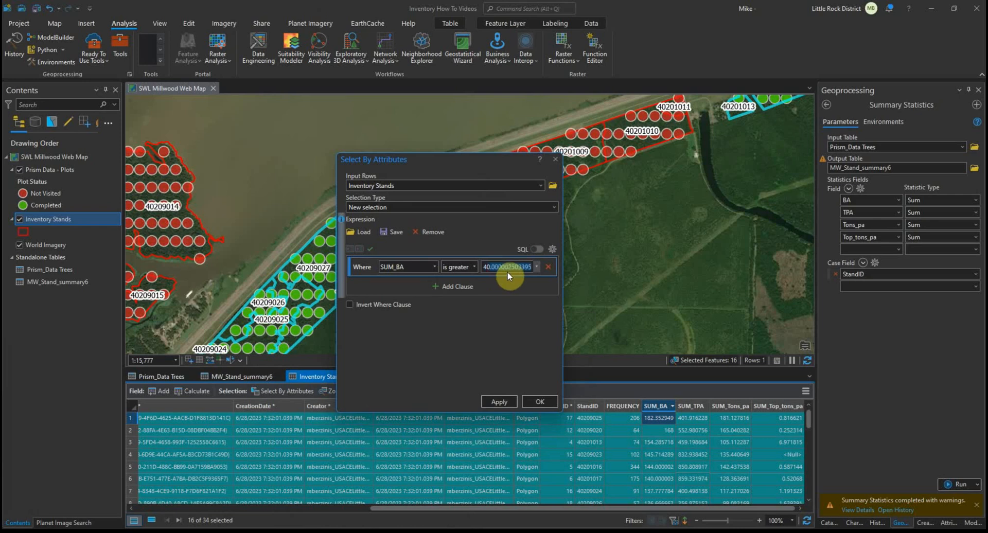
click(454, 390)
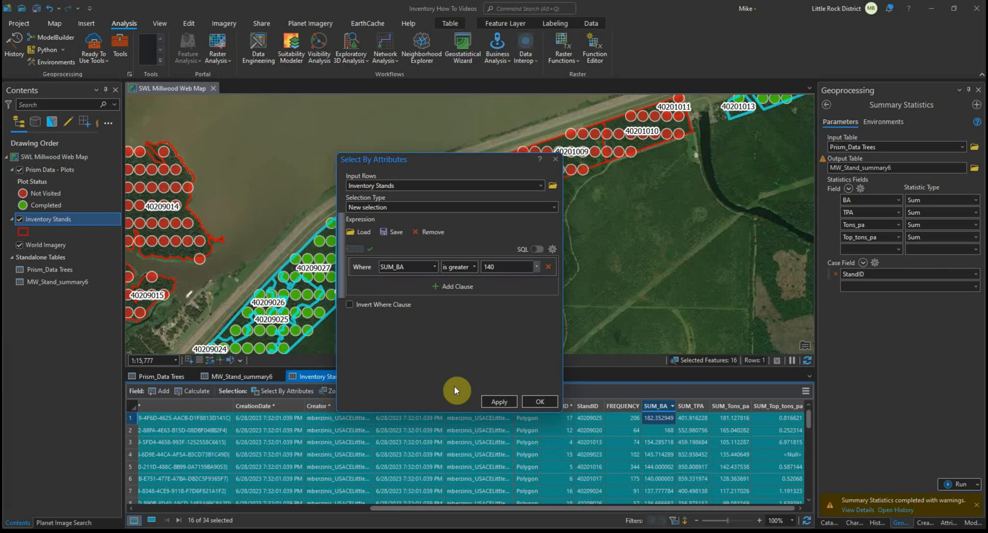
click(506, 401)
click(555, 159)
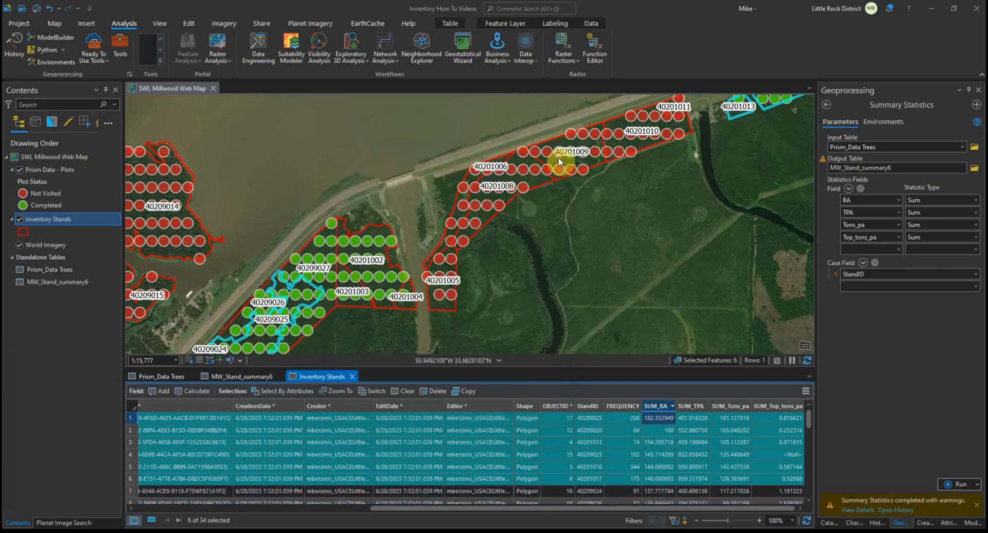
scroll(523, 240, down, 4)
scroll(516, 245, down, 4)
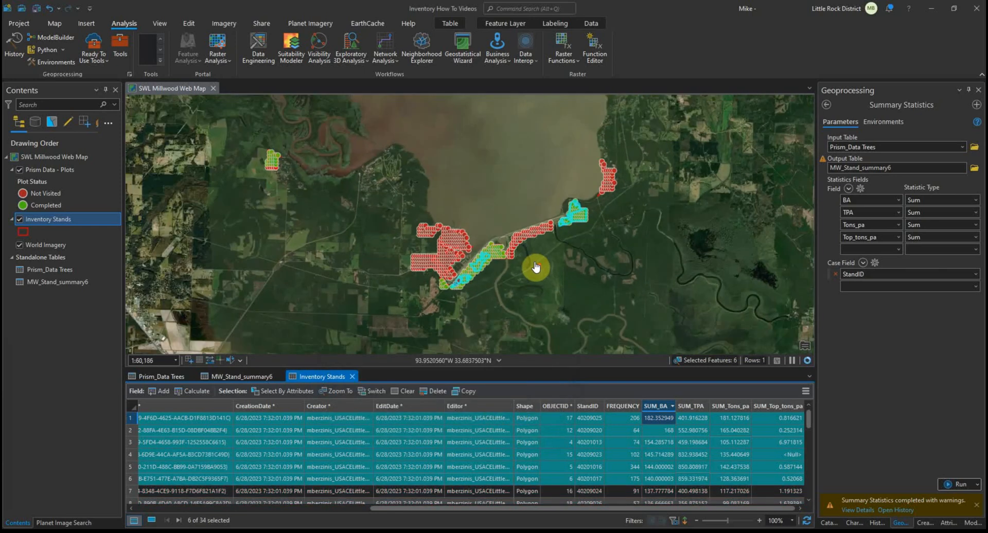
scroll(415, 208, up, 4)
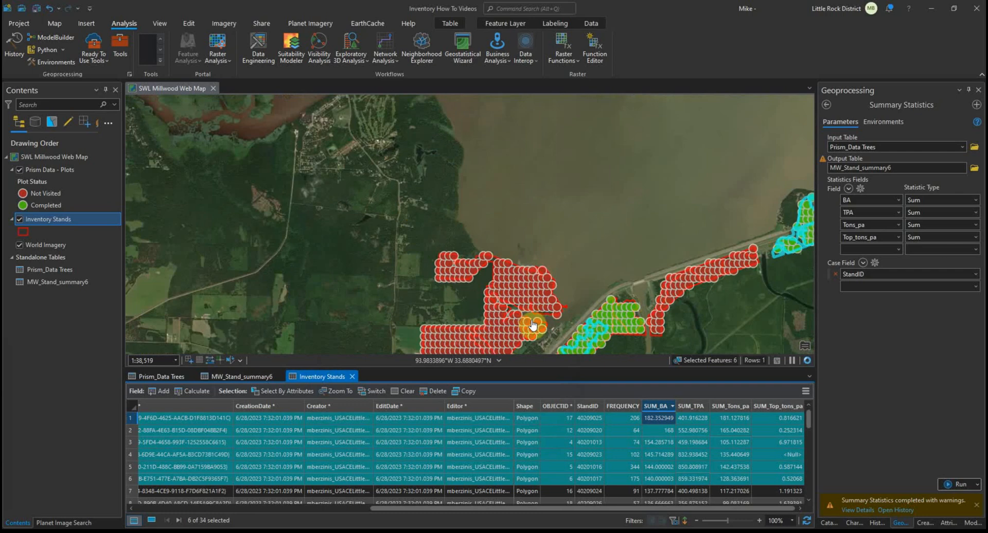
drag(576, 263, 489, 203)
drag(676, 138, 527, 241)
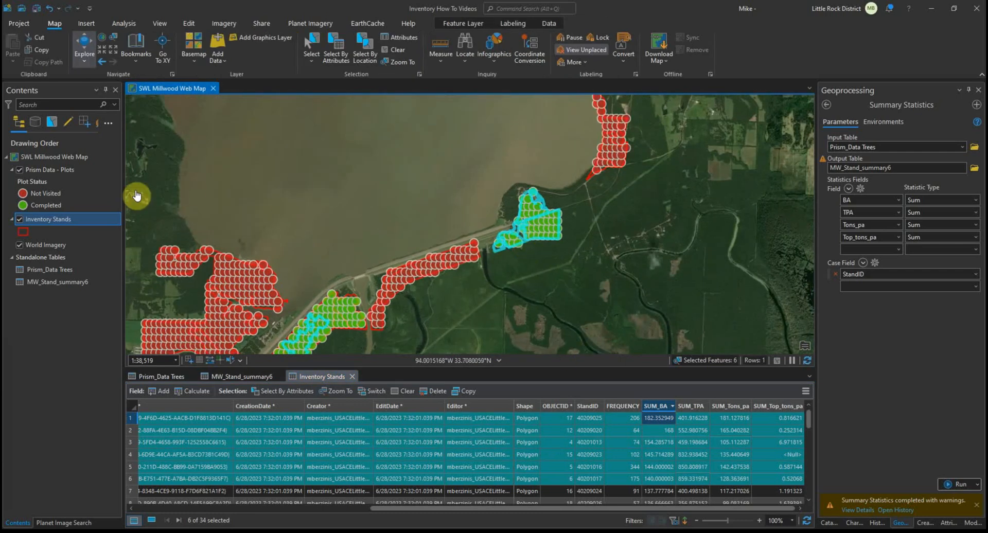
Step: Label the Inventory Stands layer with the SUM_TPA field at 14 pt and check the labels on the selected stands
click(519, 20)
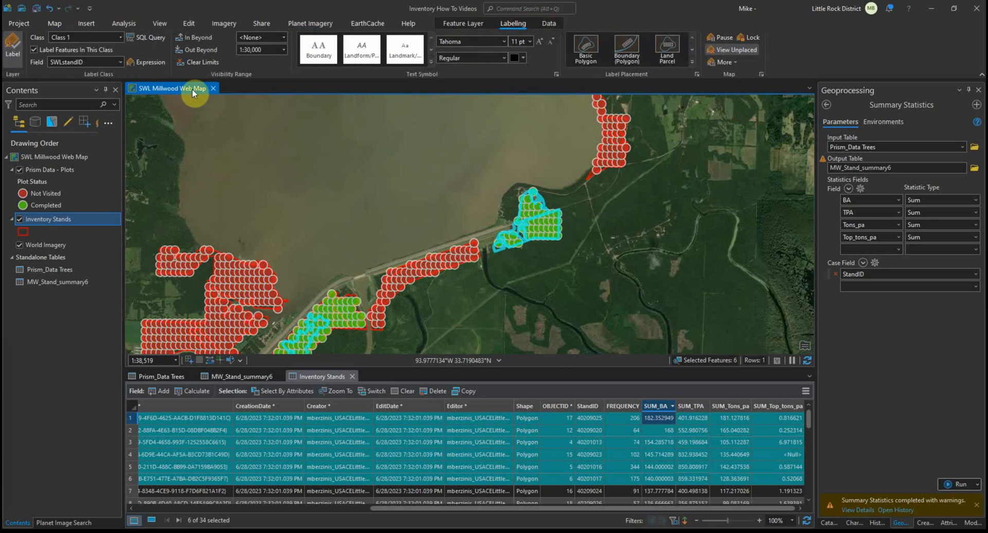
click(120, 62)
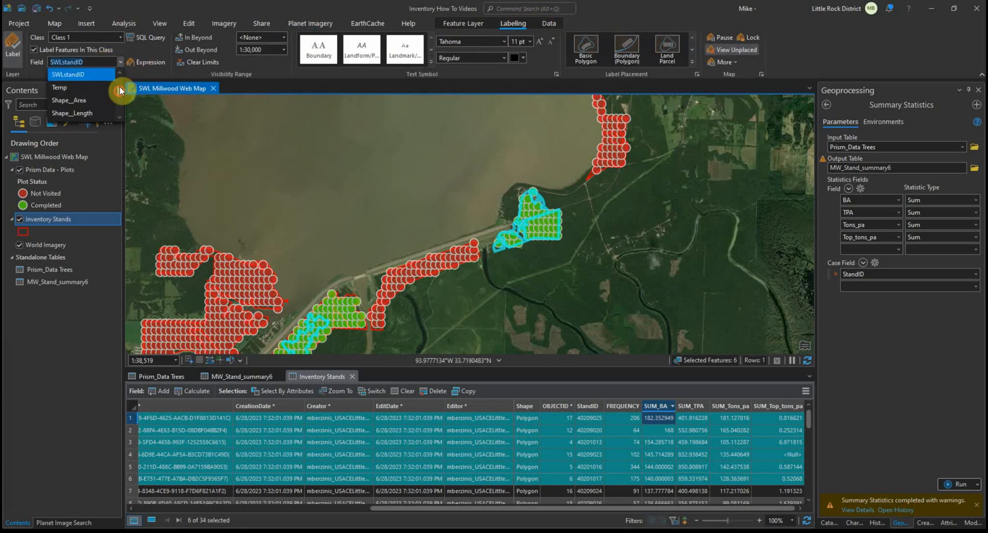
drag(119, 85, 122, 108)
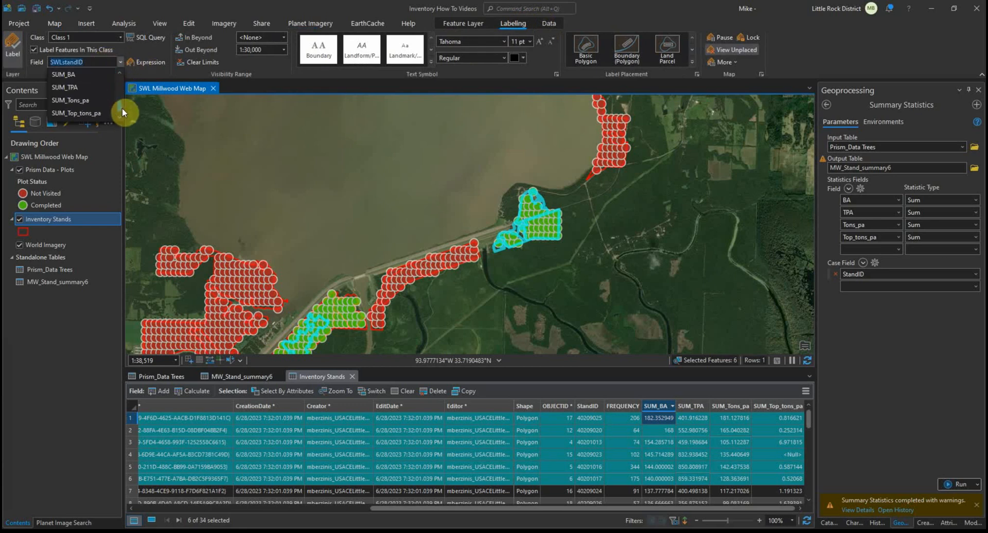
click(76, 87)
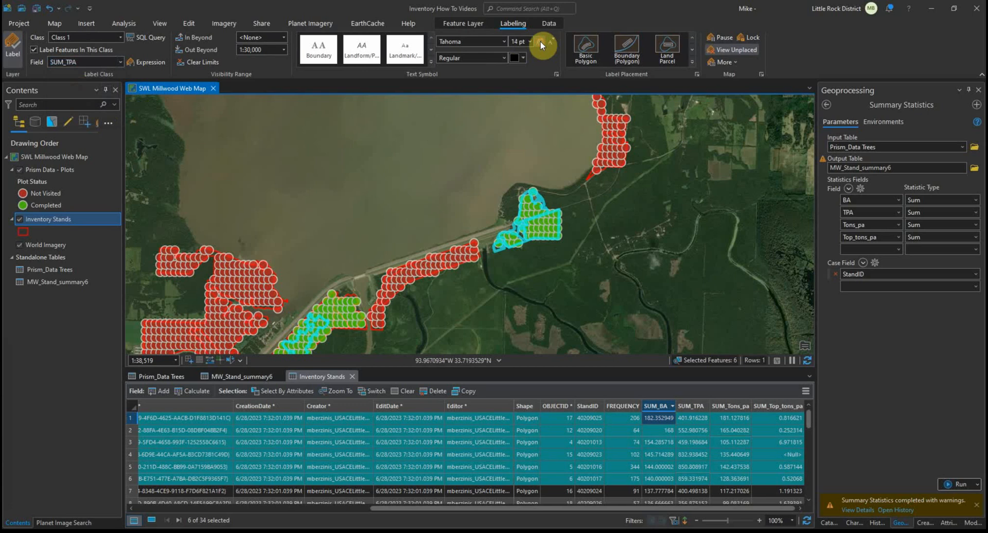
scroll(523, 227, up, 6)
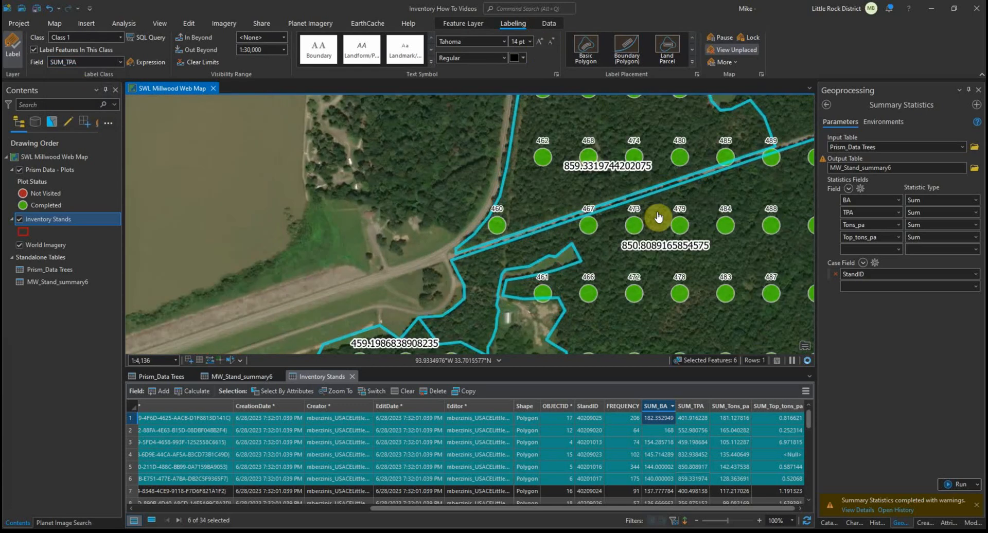
drag(659, 216, 393, 216)
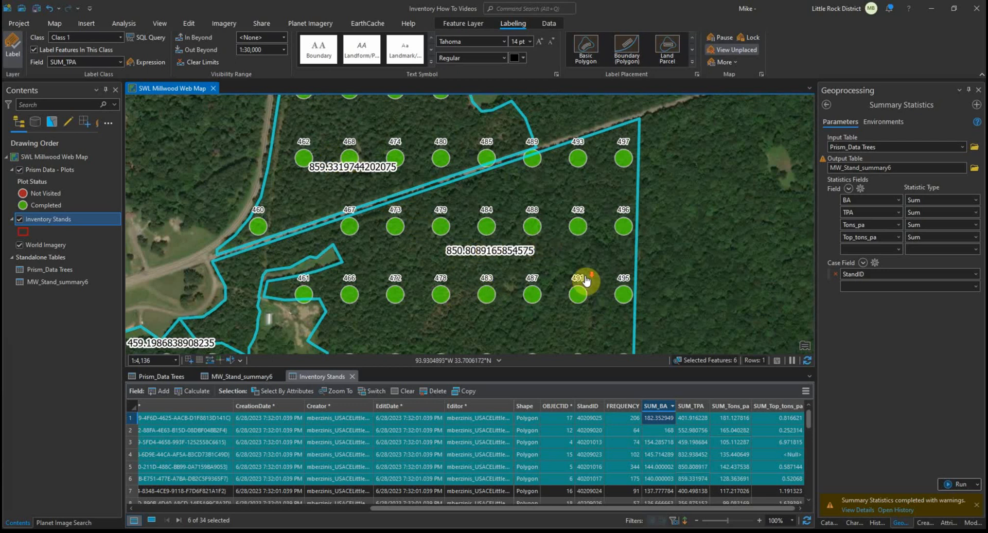
scroll(586, 282, down, 2)
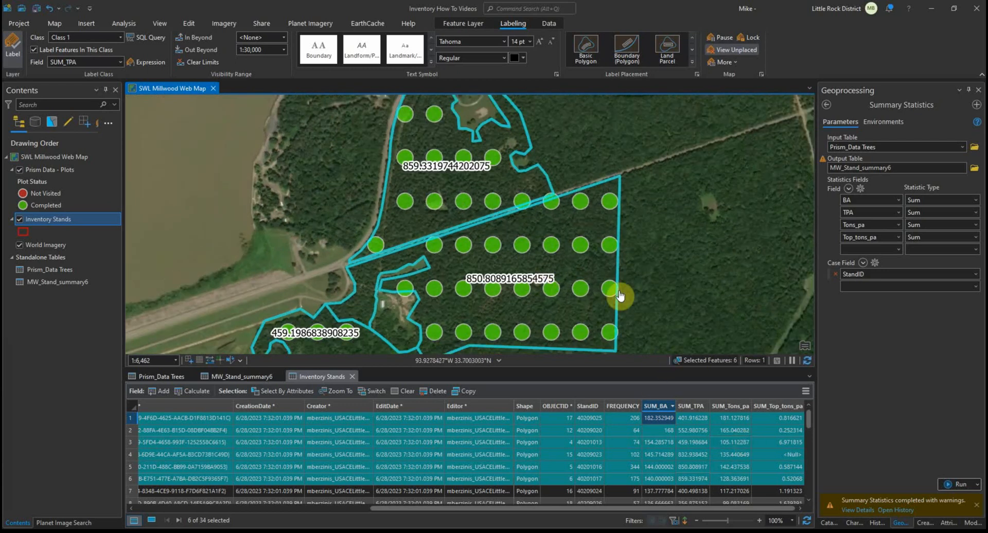